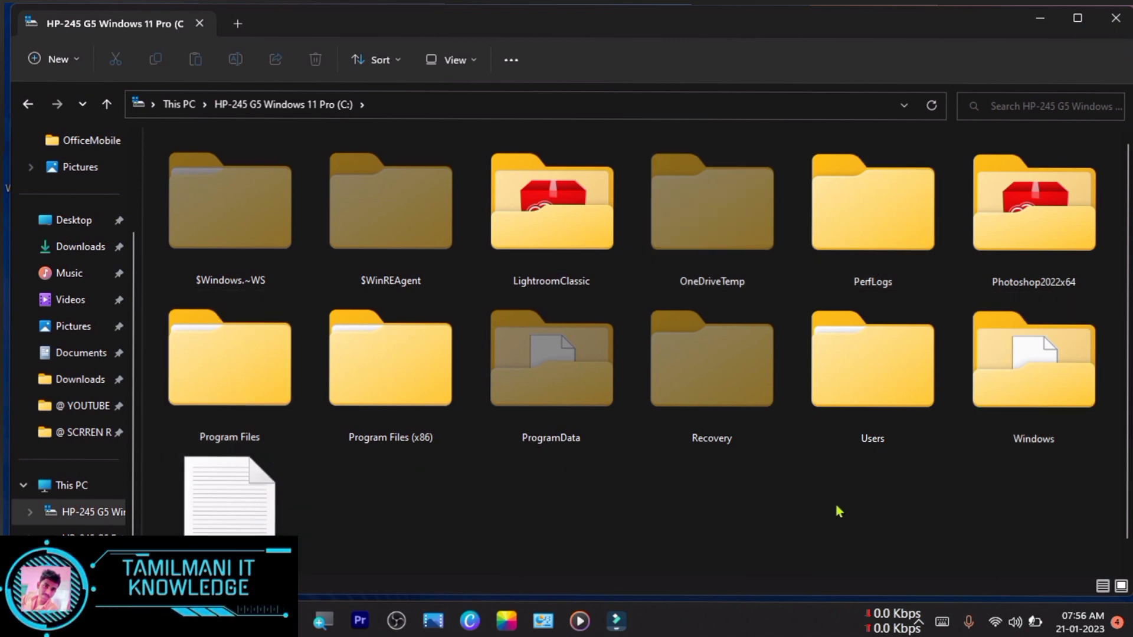
# Step: Check the C: and E: drives in This PC, and open the Windows 11 Pro (C:) drive
pyautogui.hotkey('alt', 'Up')
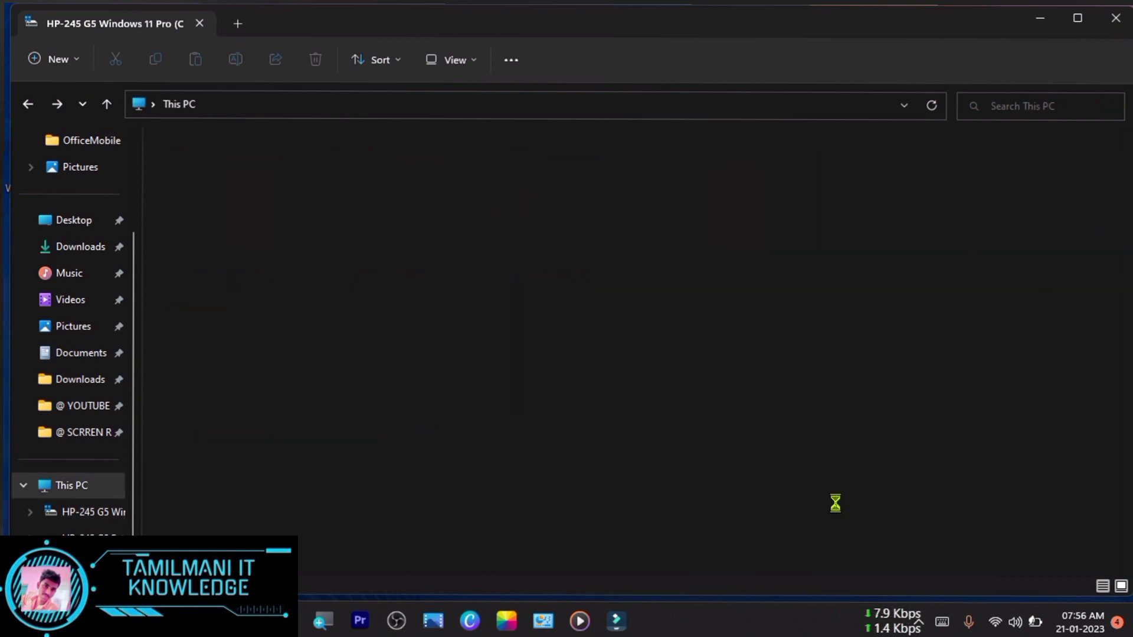
pyautogui.click(458, 171)
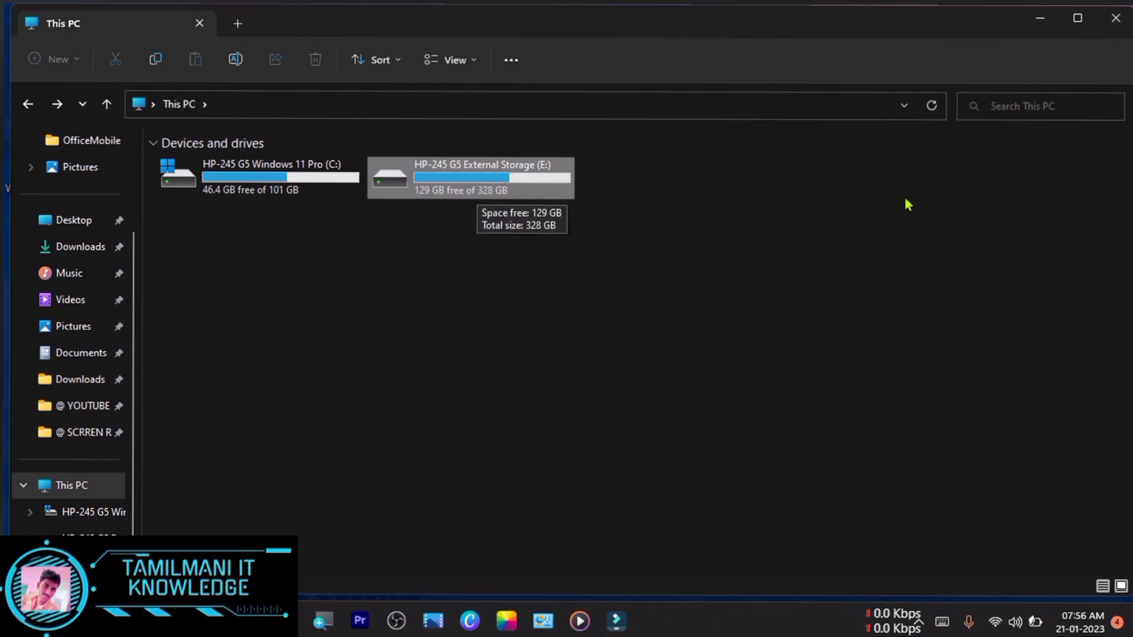
pyautogui.click(796, 197)
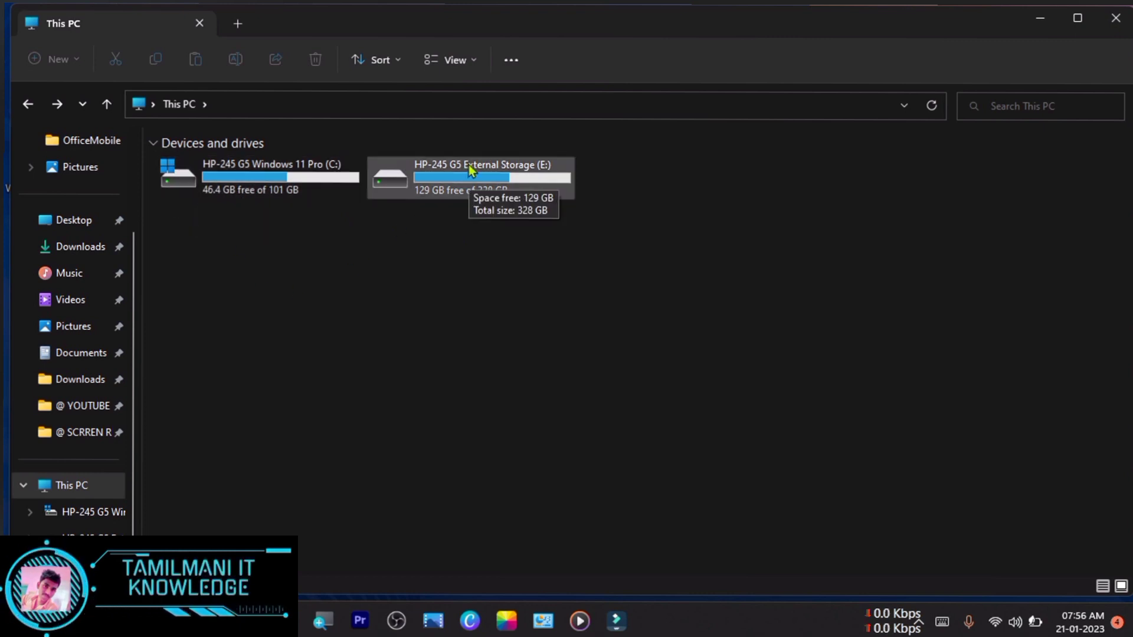
pyautogui.click(172, 174)
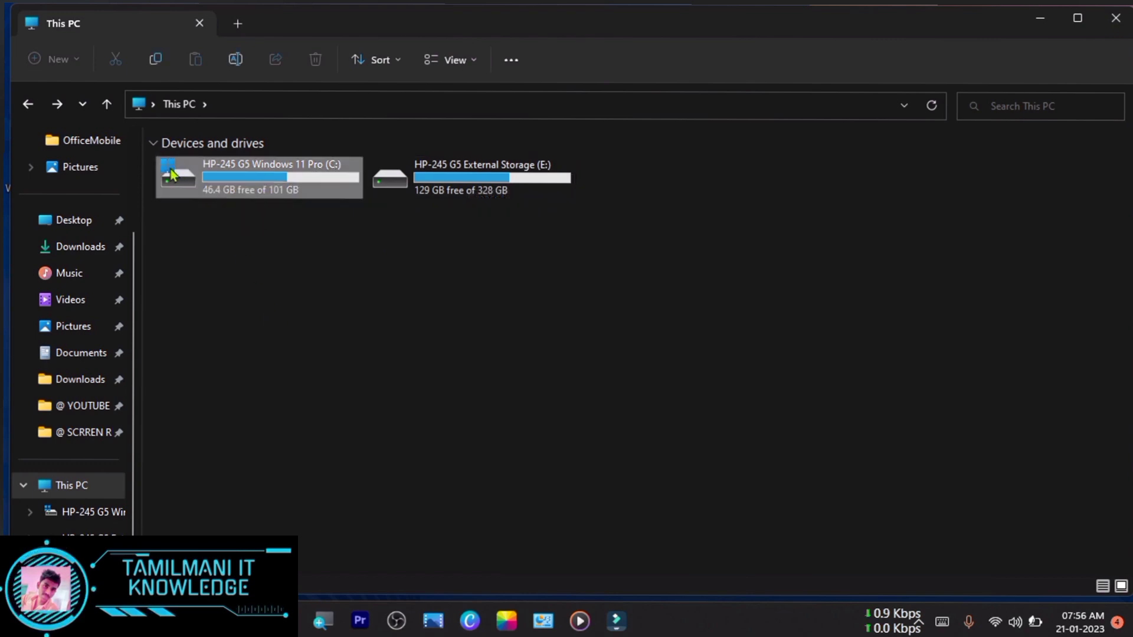
pyautogui.doubleClick(248, 178)
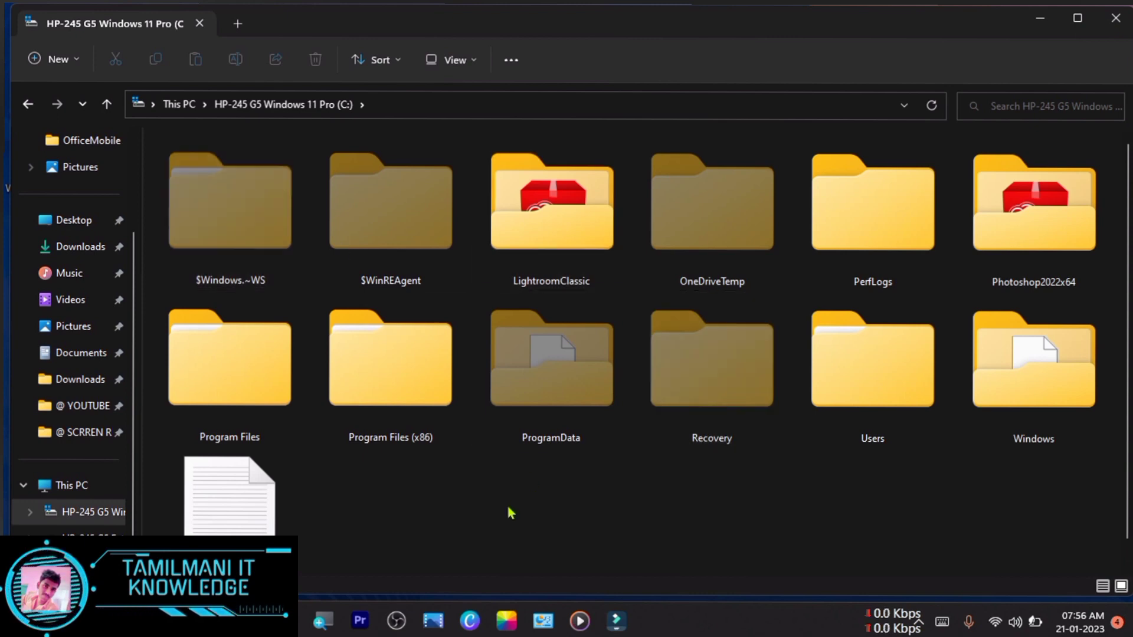
# Step: Open the External Storage (E:) drive and maximize its window
pyautogui.hotkey('alt', 'Left')
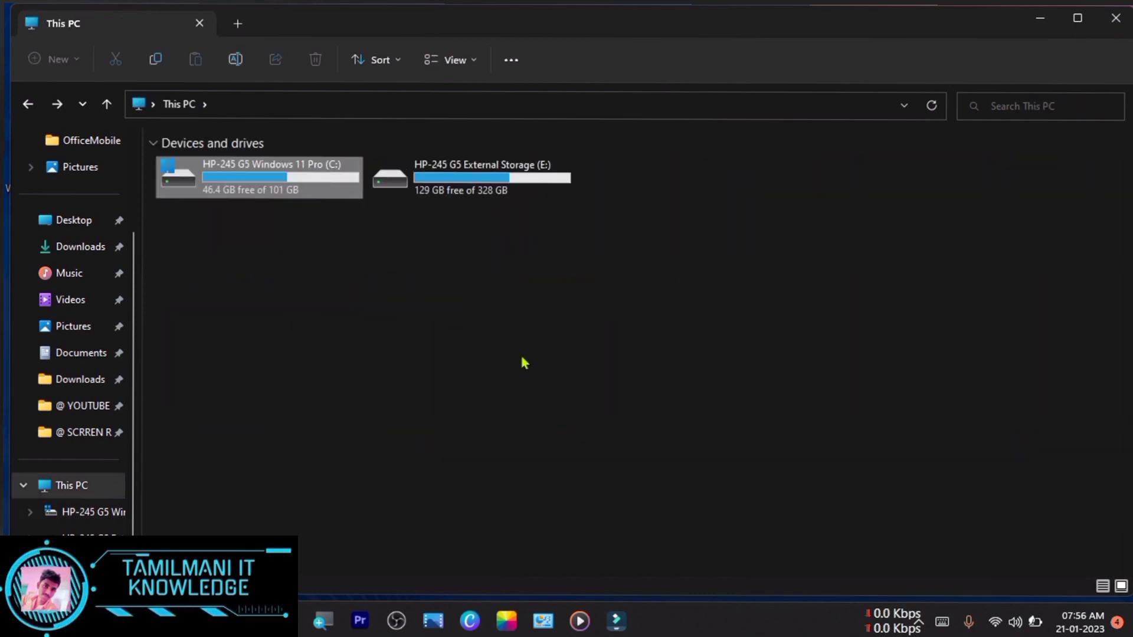
pyautogui.doubleClick(506, 189)
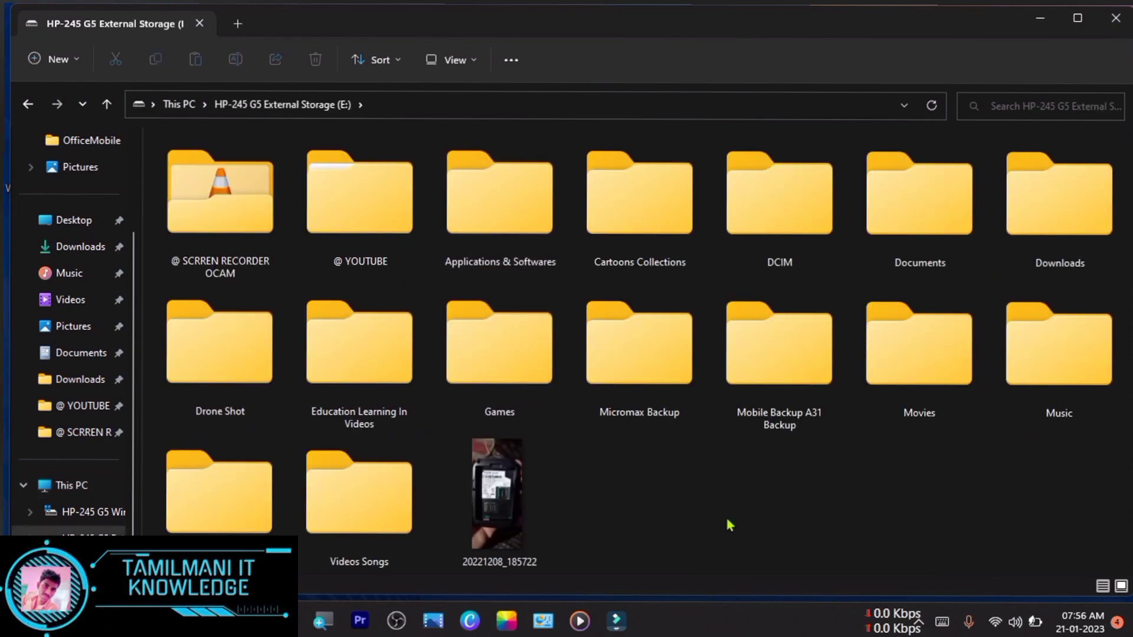
pyautogui.click(1077, 18)
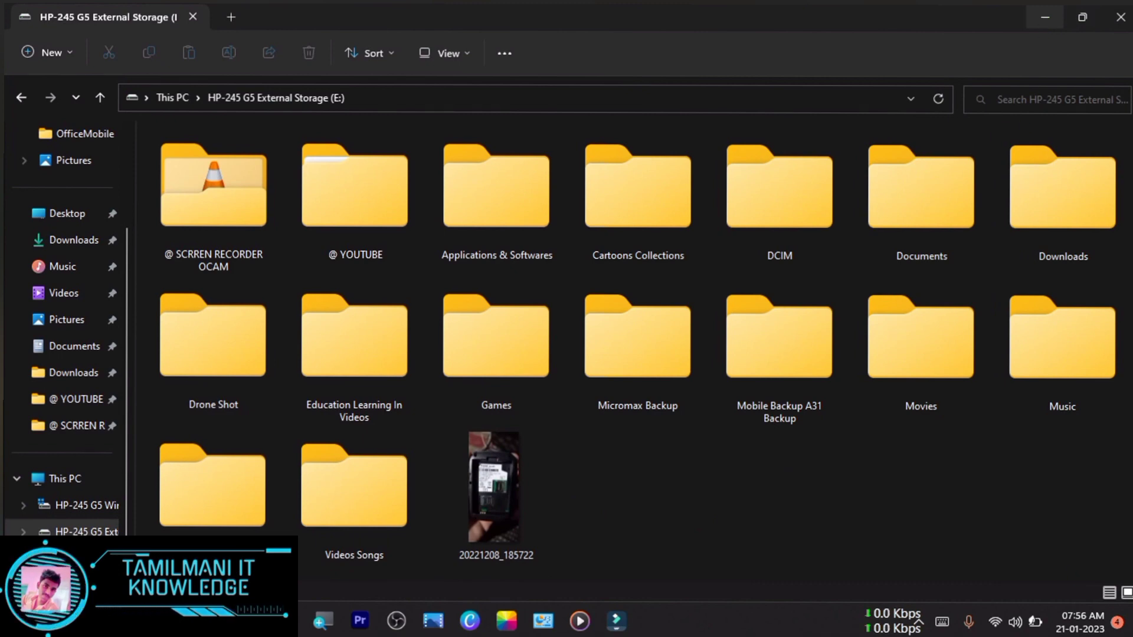
# Step: From the desktop, open This PC, view the folders on the External Storage (E:) drive, and return to This PC
pyautogui.press('super+d')
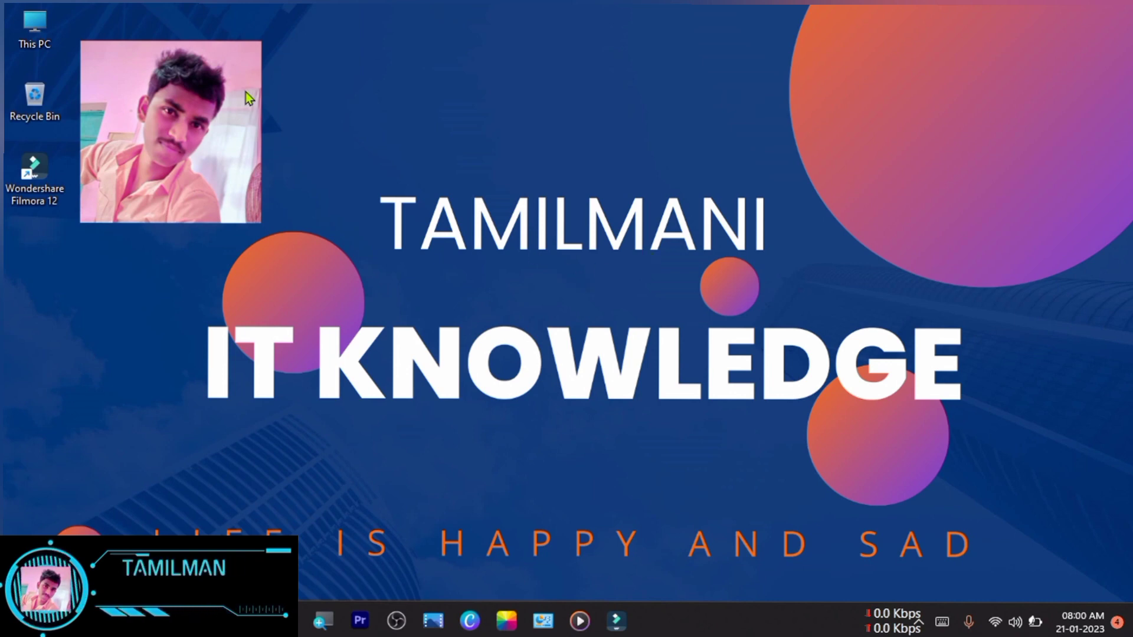
pyautogui.doubleClick(32, 27)
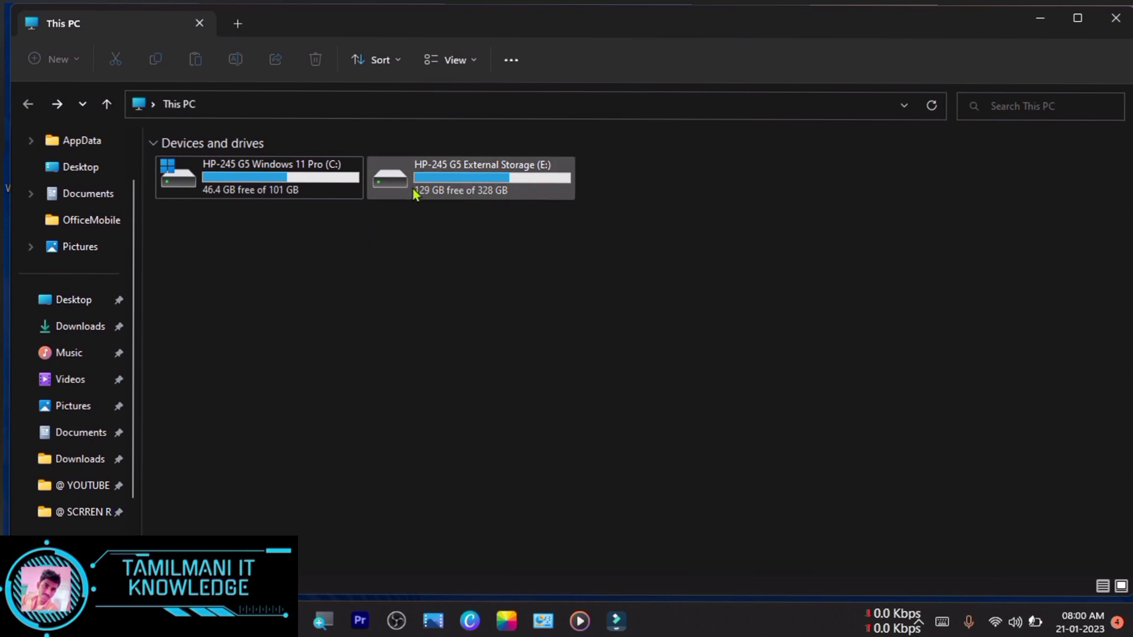
pyautogui.click(503, 184)
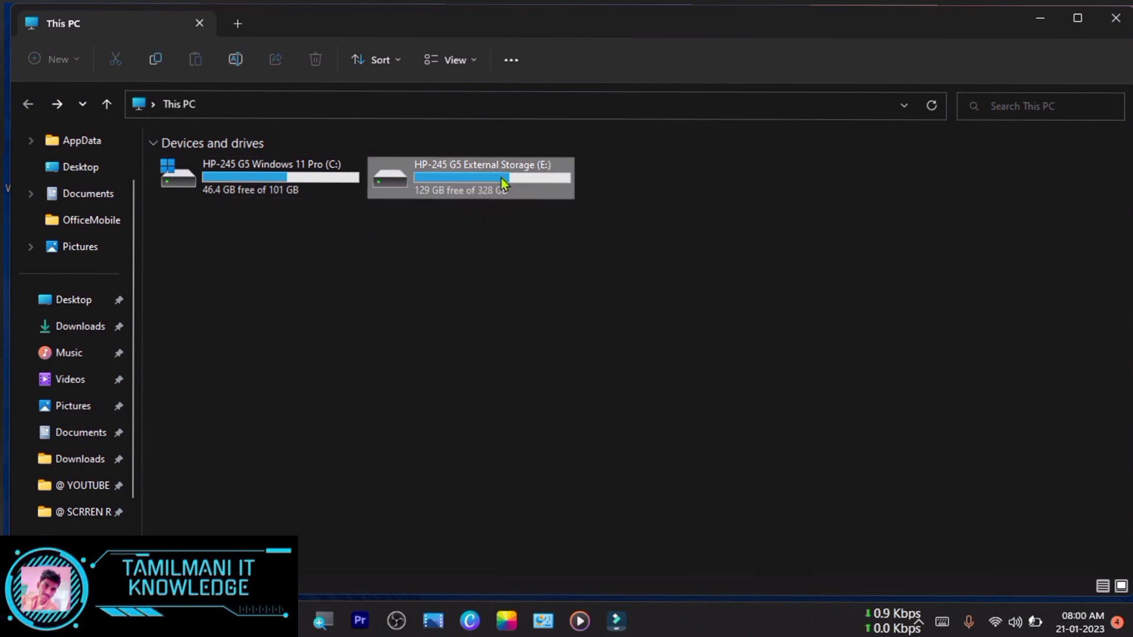
pyautogui.doubleClick(504, 184)
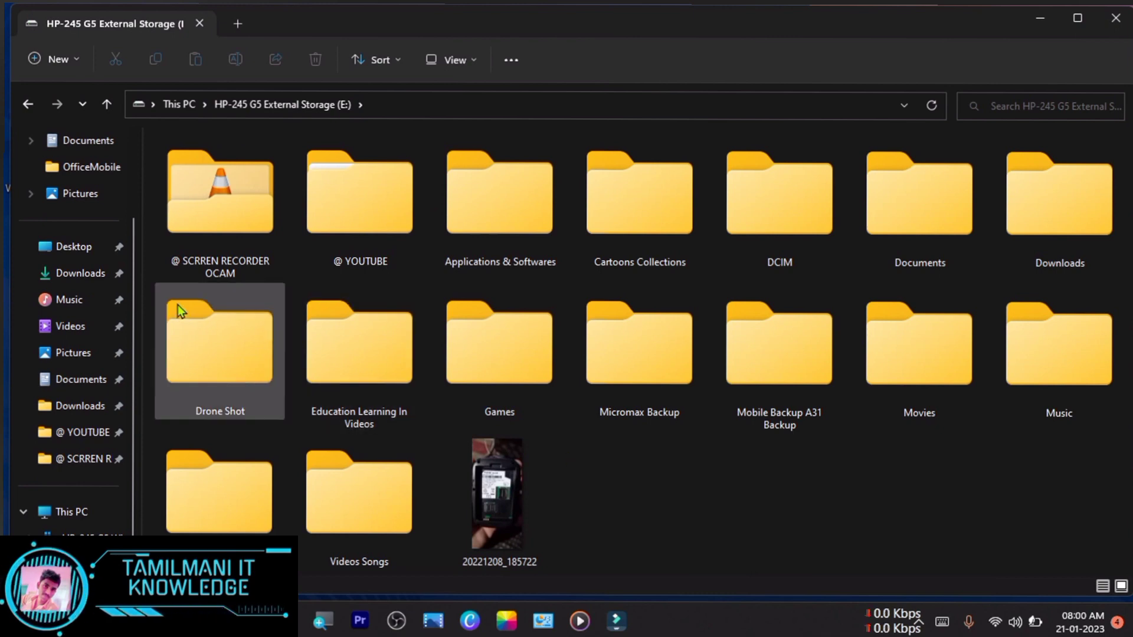
pyautogui.click(82, 513)
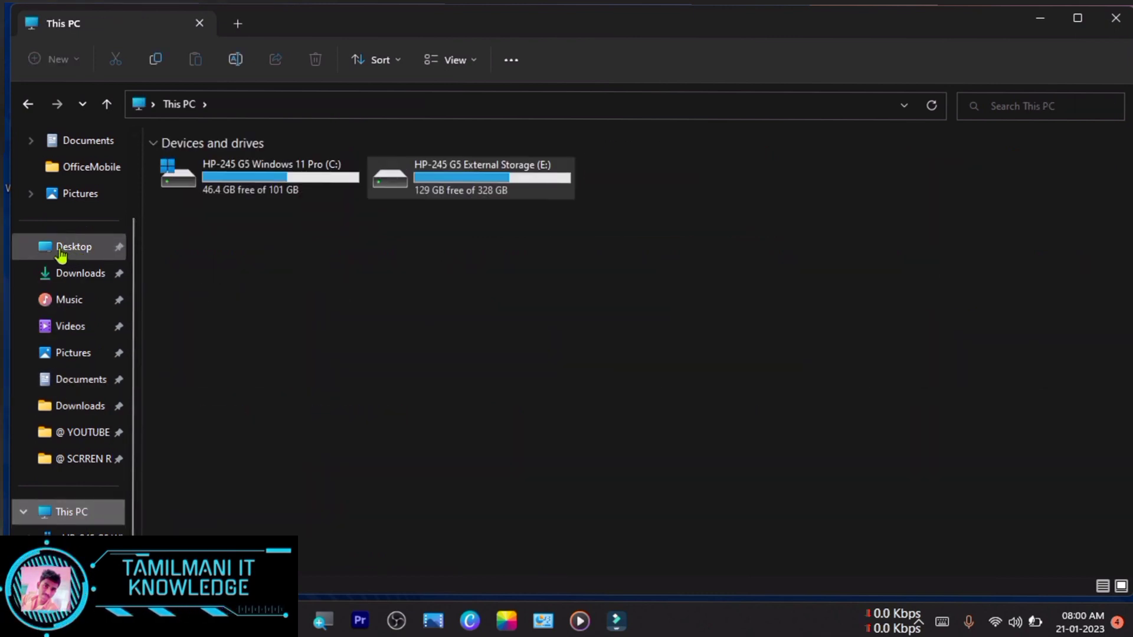
# Step: Open the personal user profile folder inside Users on the Windows 11 Pro (C:) drive
pyautogui.doubleClick(239, 172)
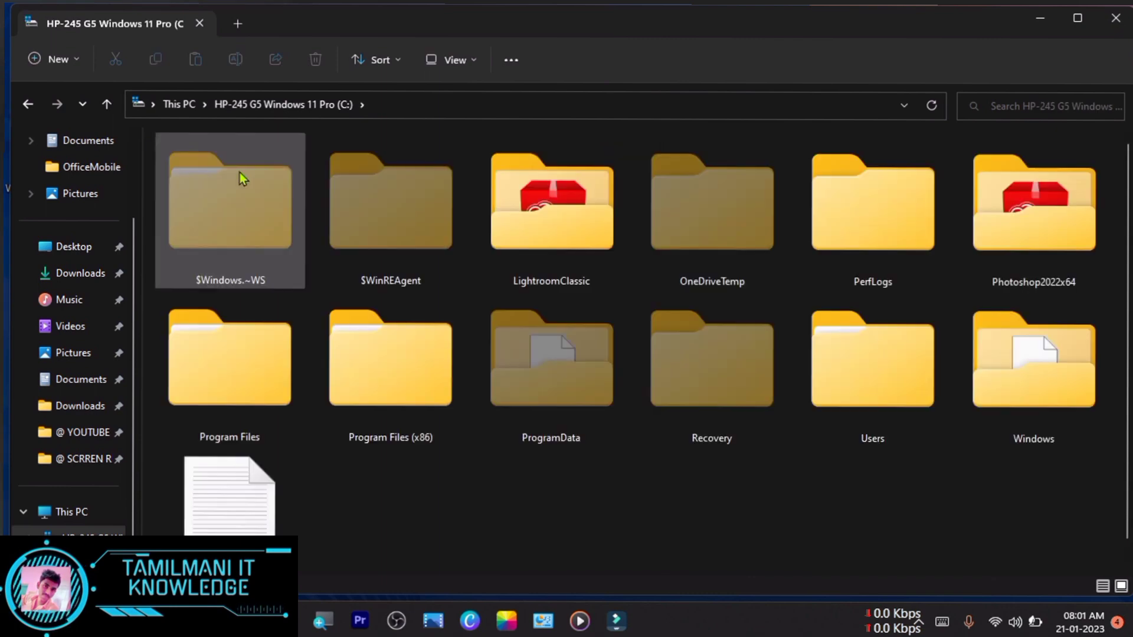
pyautogui.doubleClick(889, 386)
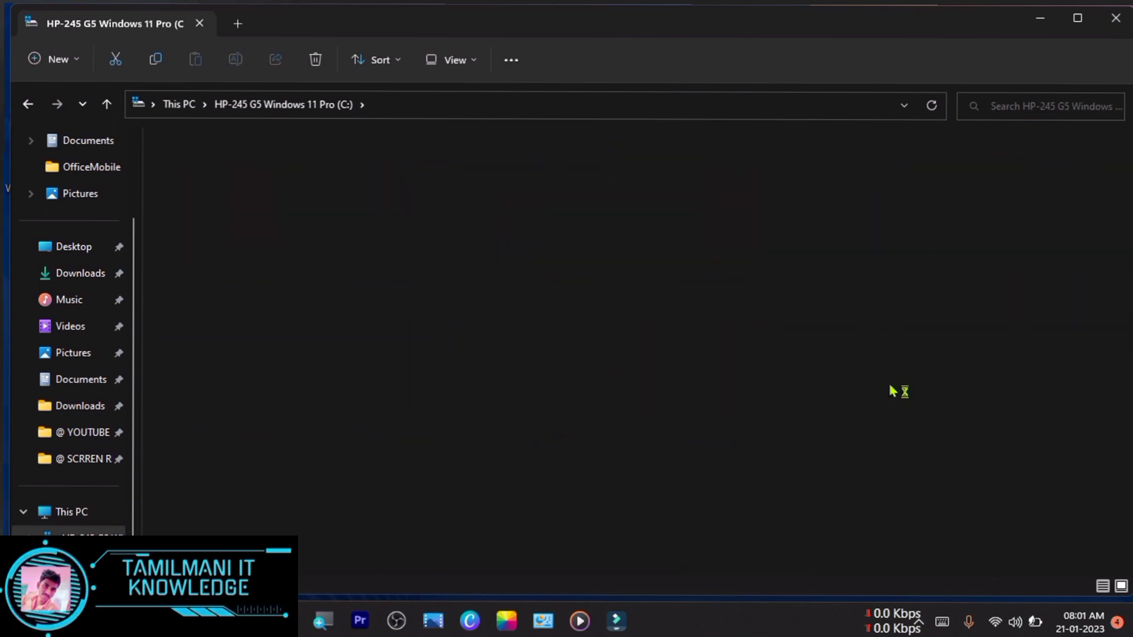
pyautogui.press('Down')
pyautogui.press('Down')
pyautogui.press('Up')
pyautogui.press('Down')
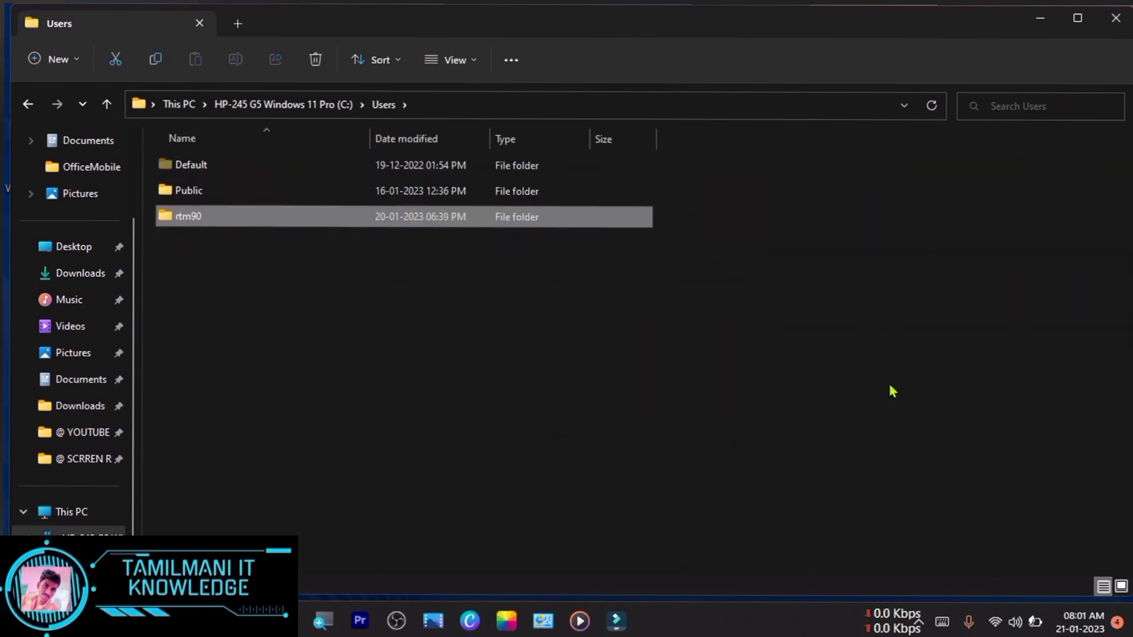
pyautogui.press('Return')
# Step: Look through the user profile's folders down to Desktop and Documents, and return to This PC
pyautogui.press('Down')
pyautogui.press('Down')
pyautogui.press('Down')
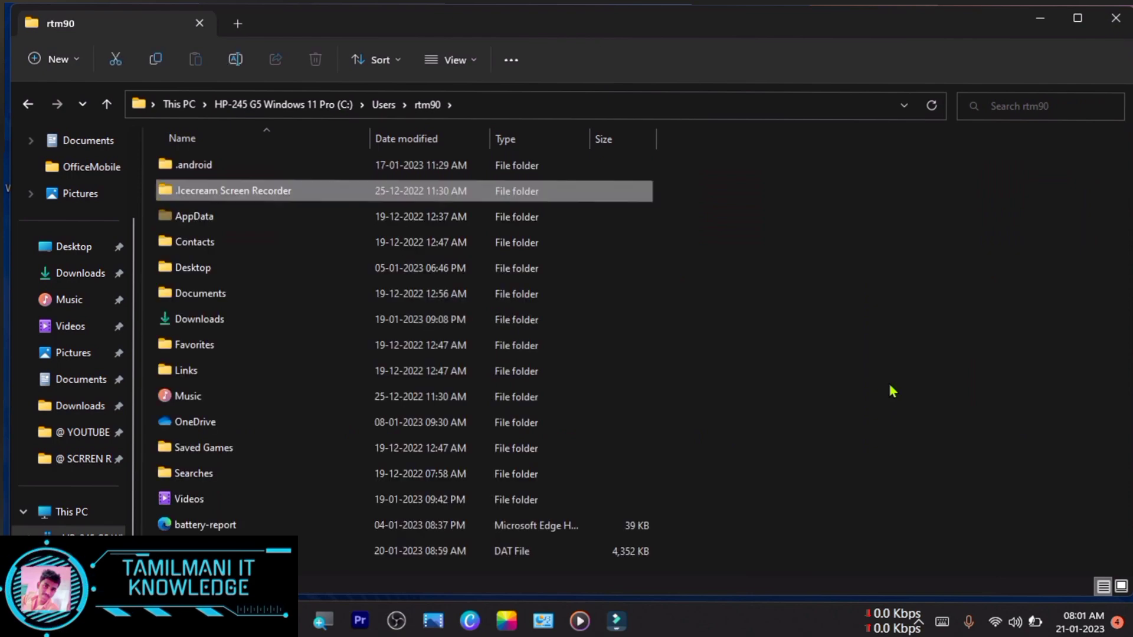
pyautogui.press('Down')
pyautogui.press('Down')
pyautogui.press('Down')
pyautogui.press('Up')
pyautogui.press('Up')
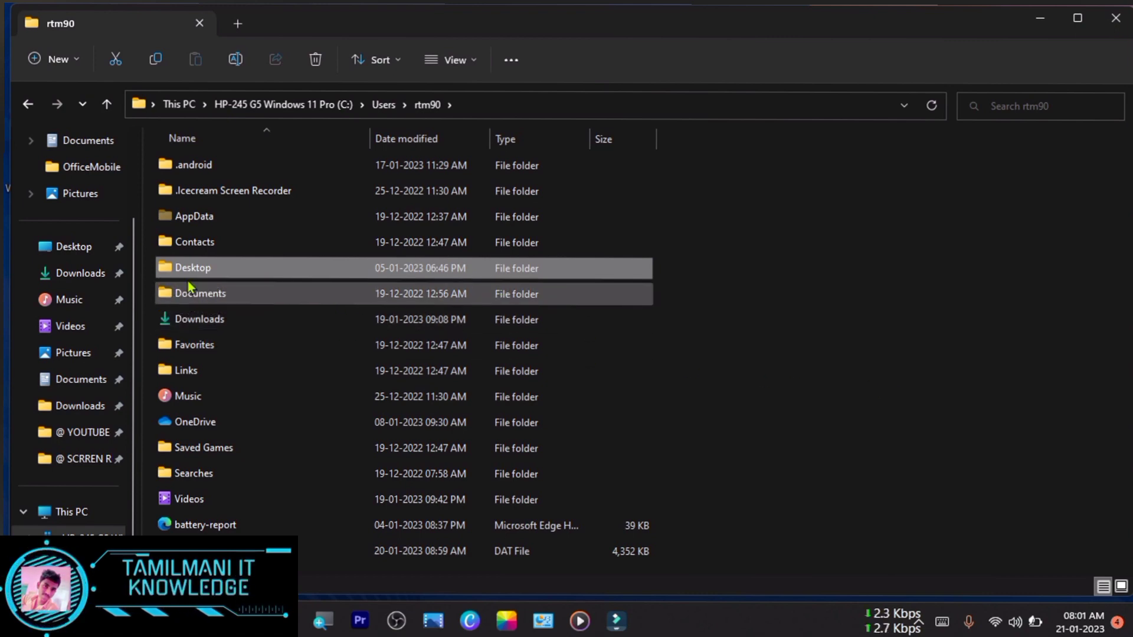
pyautogui.click(71, 512)
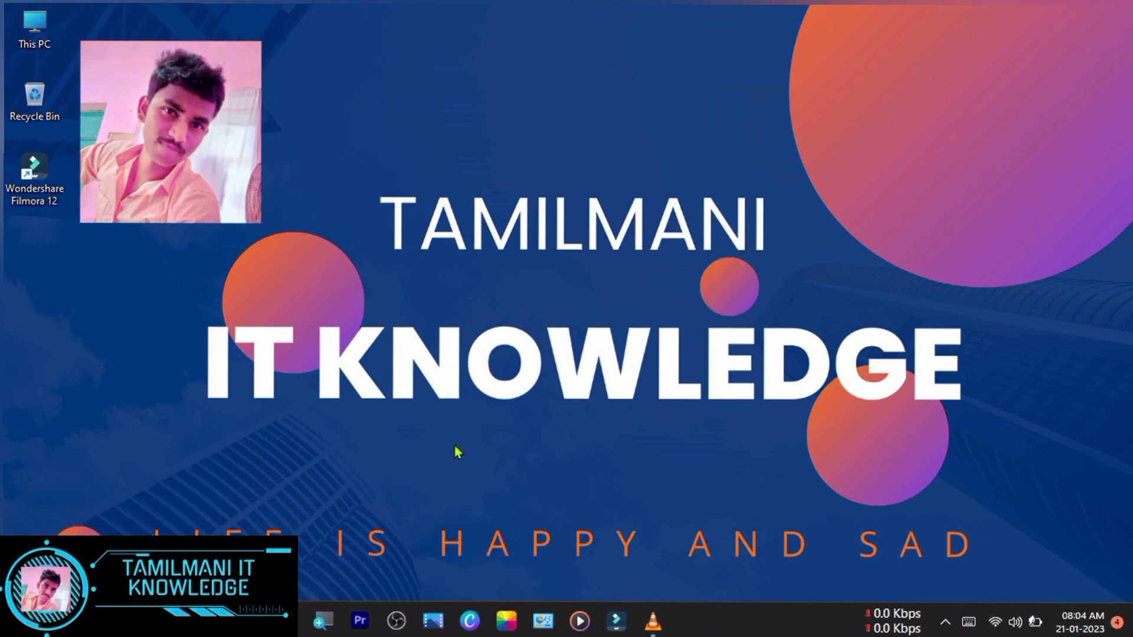
# Step: Open This PC in File Explorer and show the External Storage (E:) drive's folders in a maximized window
pyautogui.press('super+e')
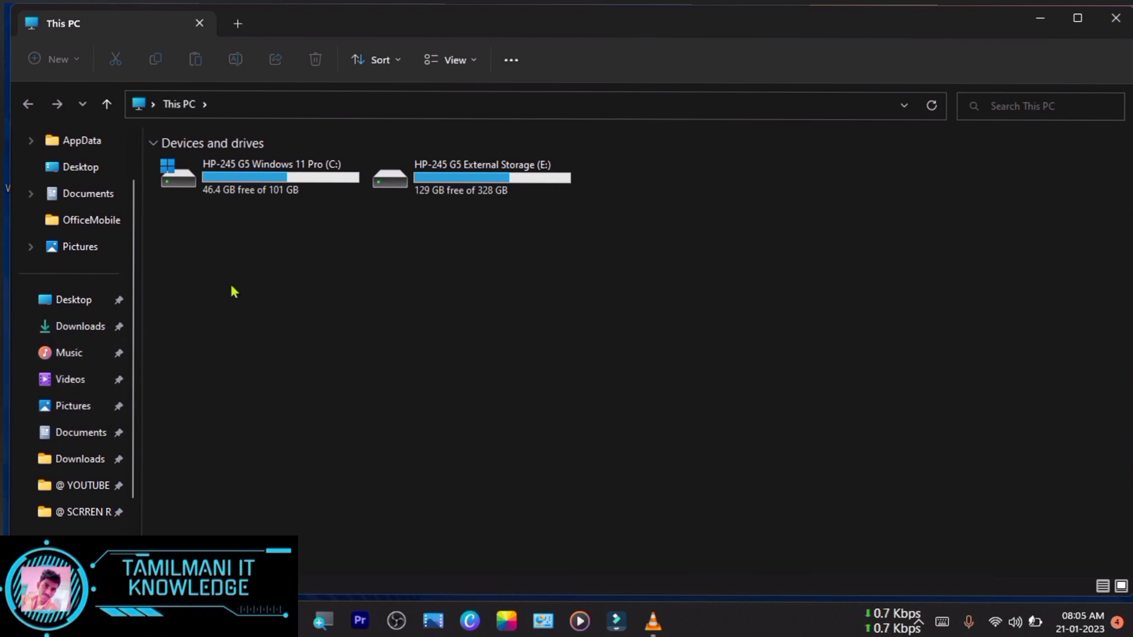
pyautogui.click(435, 184)
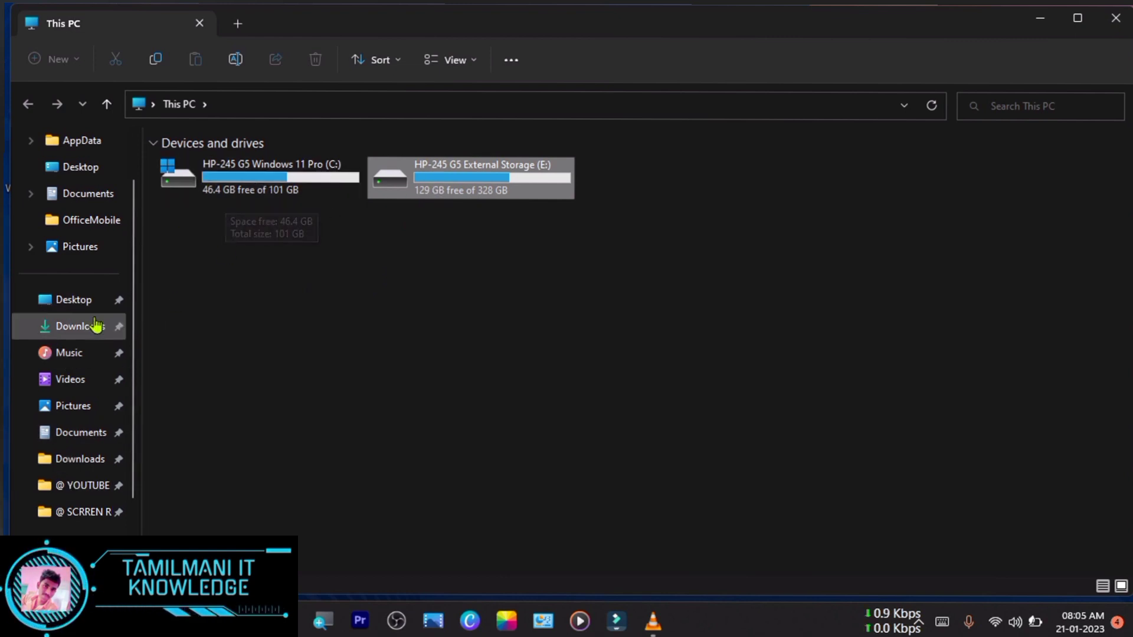
pyautogui.moveTo(458, 177)
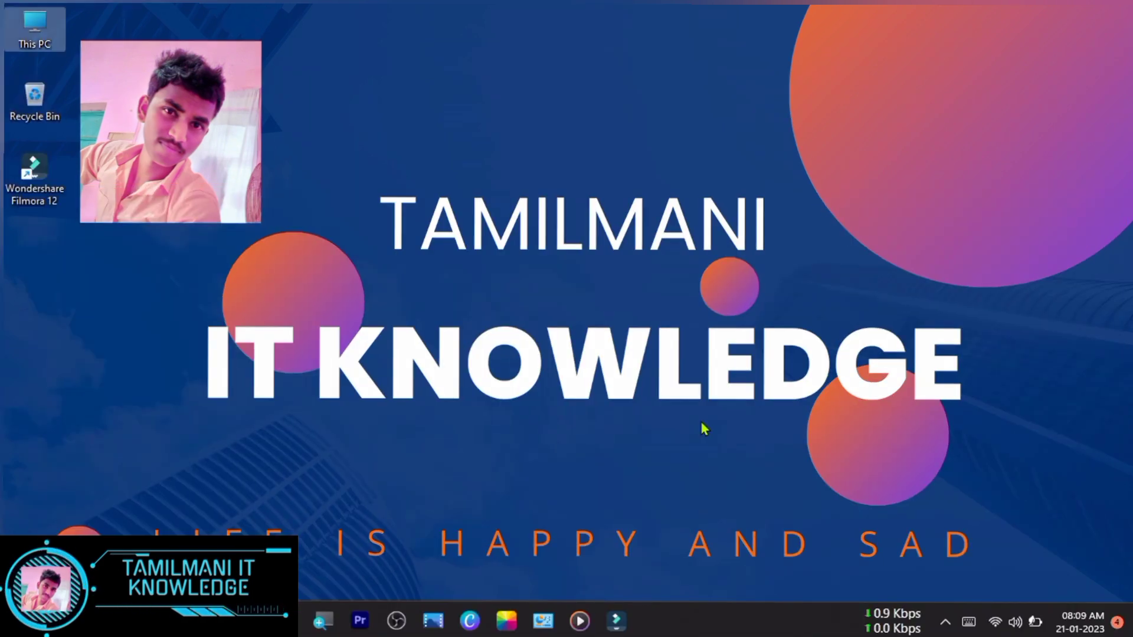
pyautogui.press('super+e')
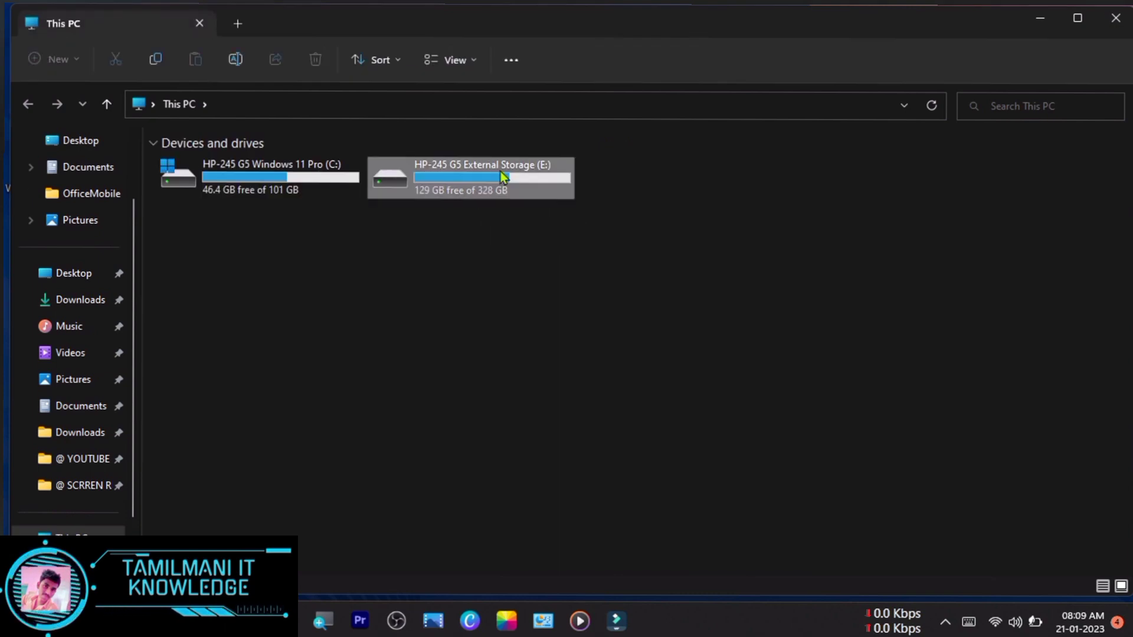
pyautogui.doubleClick(502, 176)
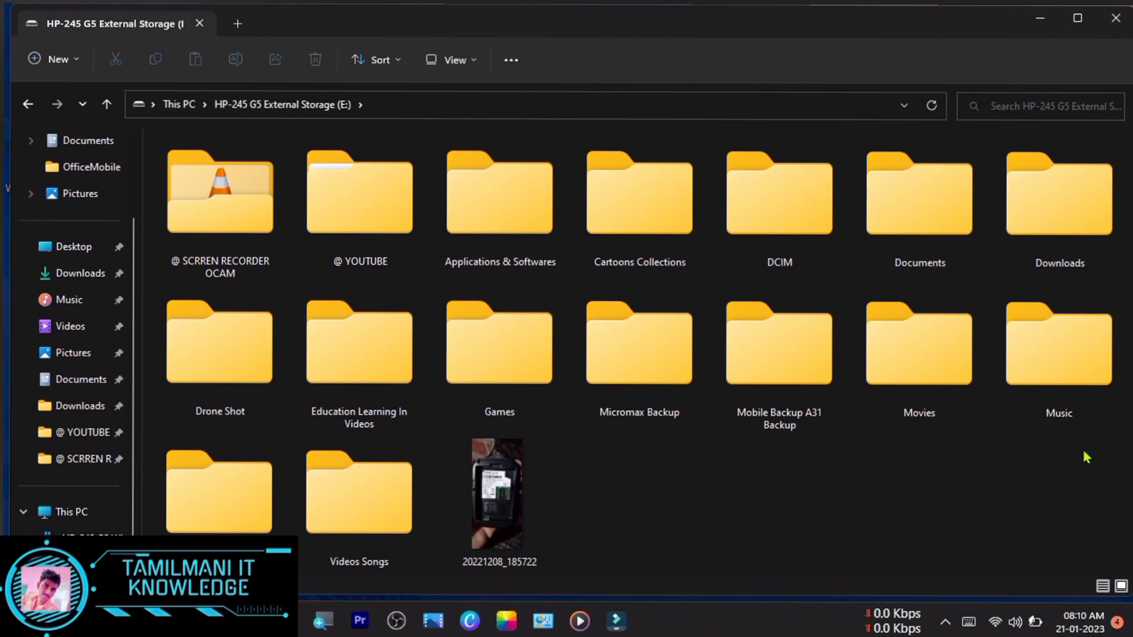
pyautogui.click(1077, 20)
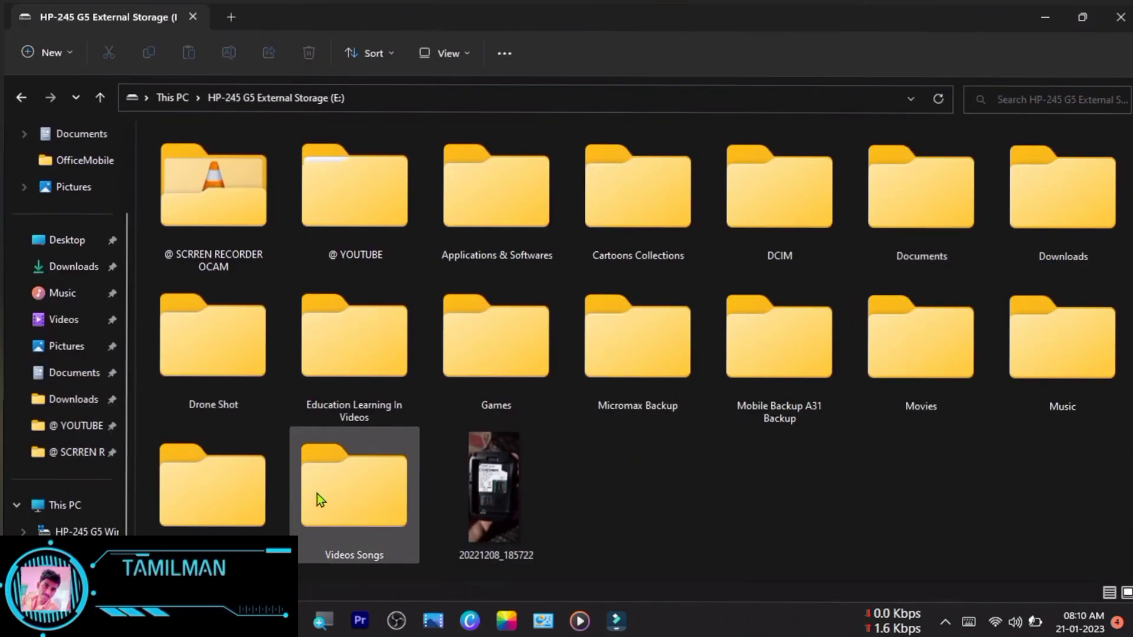
pyautogui.moveTo(192, 378)
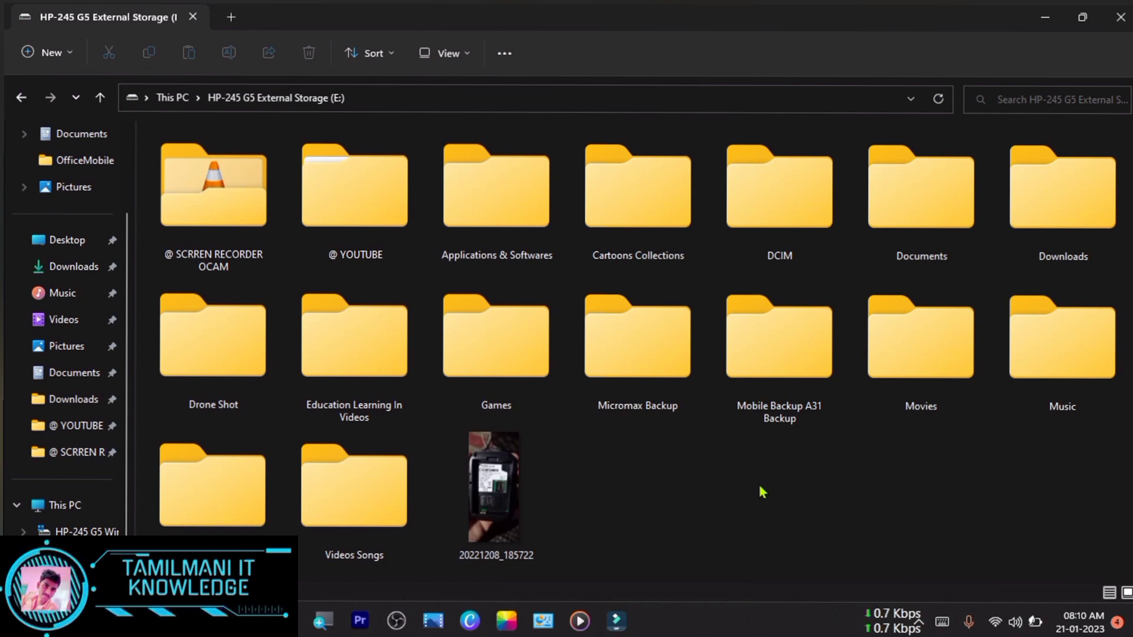
# Step: Look over the DCIM, Documents, Downloads and Music folders on the E: drive, and reopen the drive from This PC
pyautogui.click(790, 243)
pyautogui.click(914, 234)
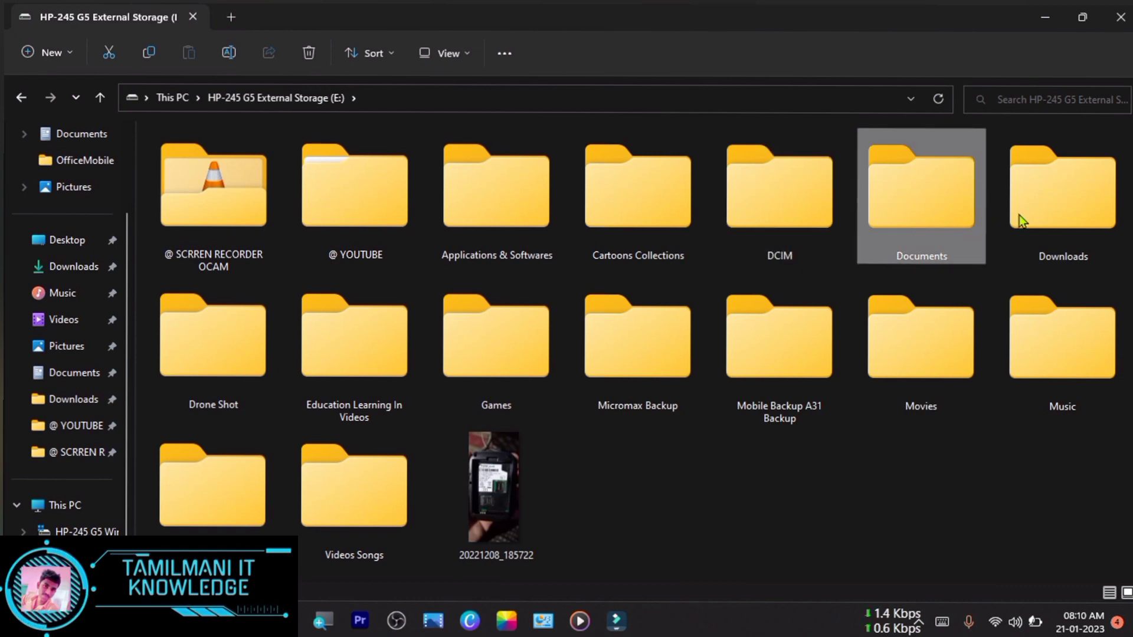
pyautogui.click(1084, 212)
pyautogui.click(1006, 389)
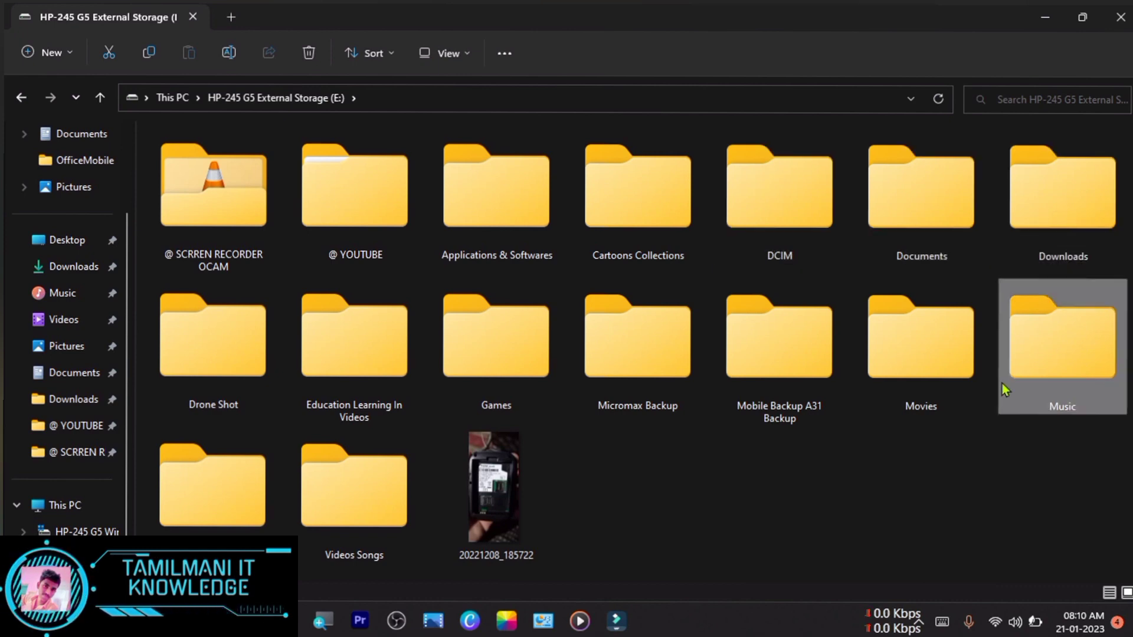
pyautogui.click(91, 519)
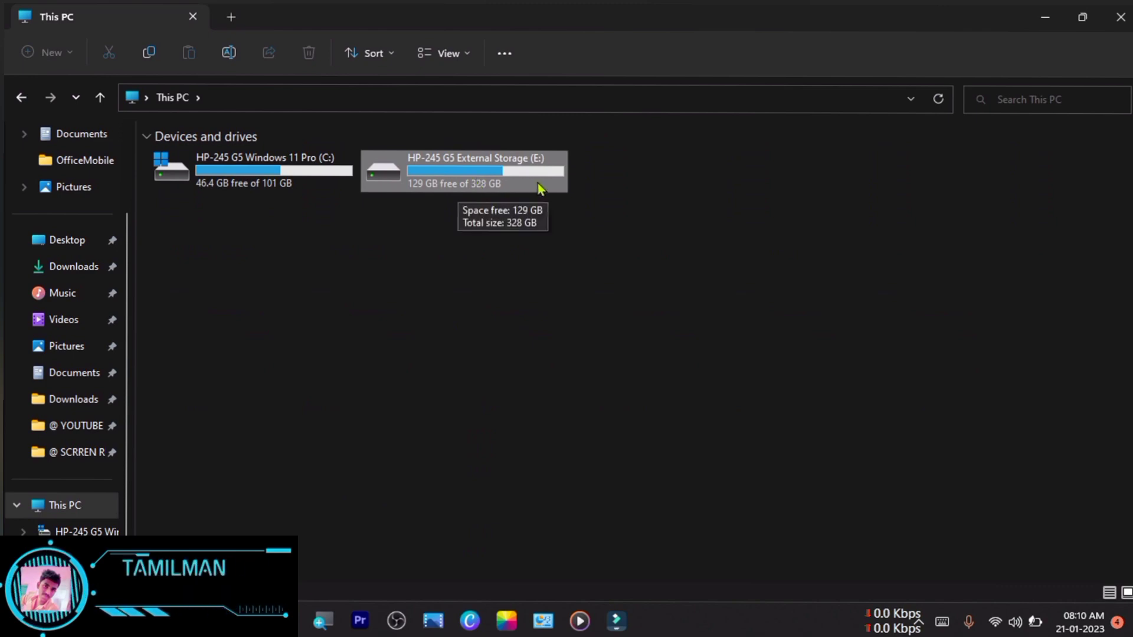
pyautogui.doubleClick(460, 188)
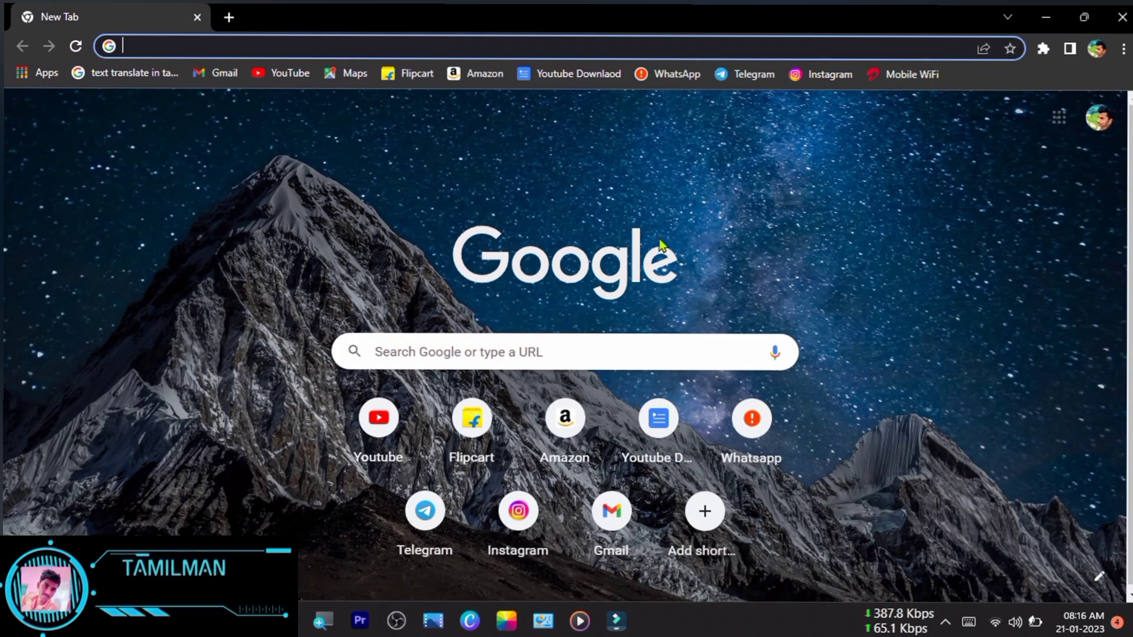
# Step: In Chrome's Downloads settings, start changing the download location and browse to the External Storage (E:) drive
pyautogui.click(1124, 52)
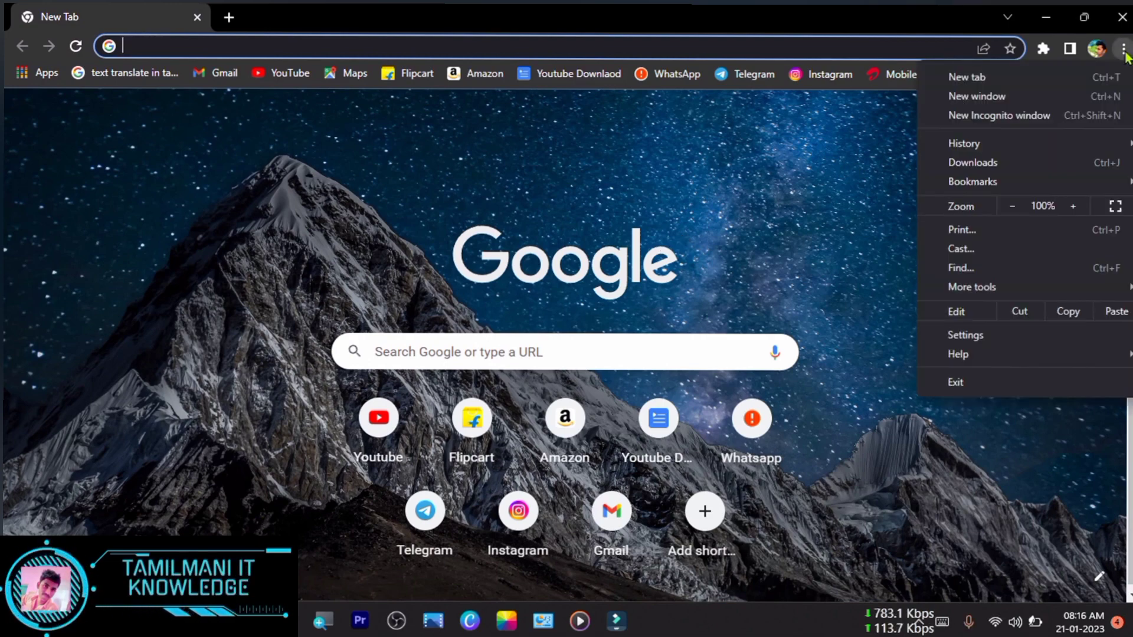
pyautogui.click(1010, 339)
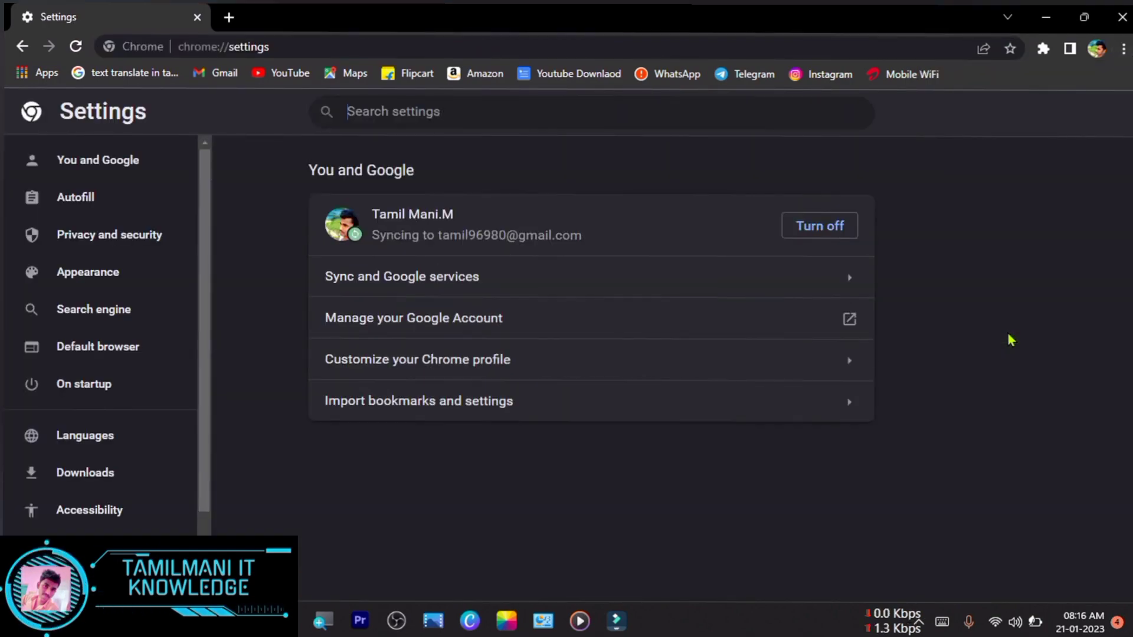
pyautogui.click(136, 475)
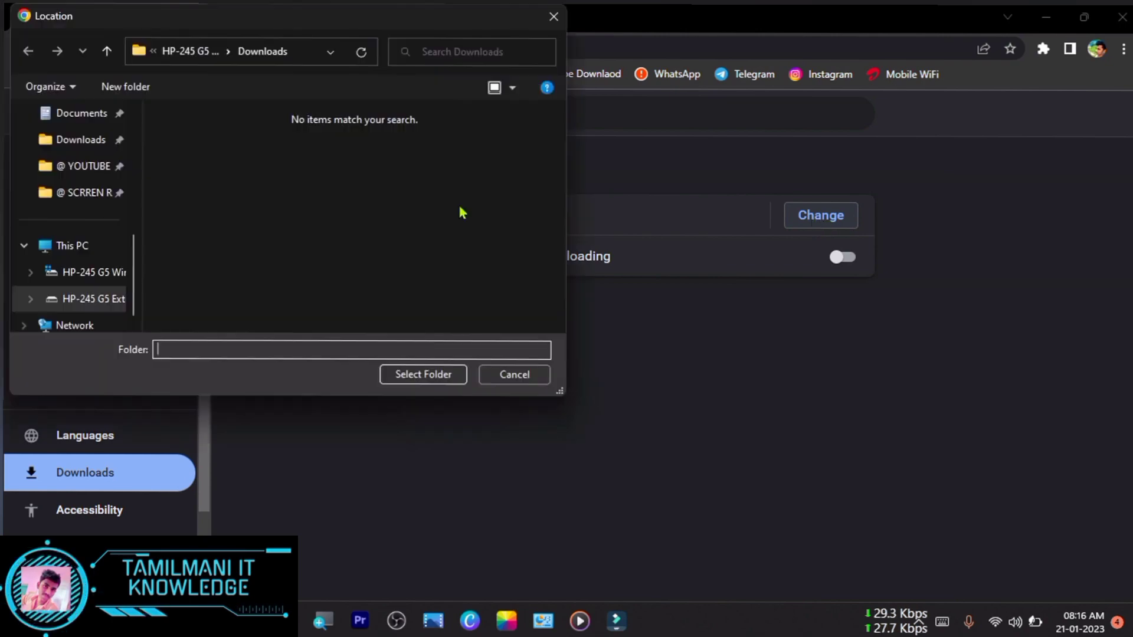
pyautogui.click(101, 297)
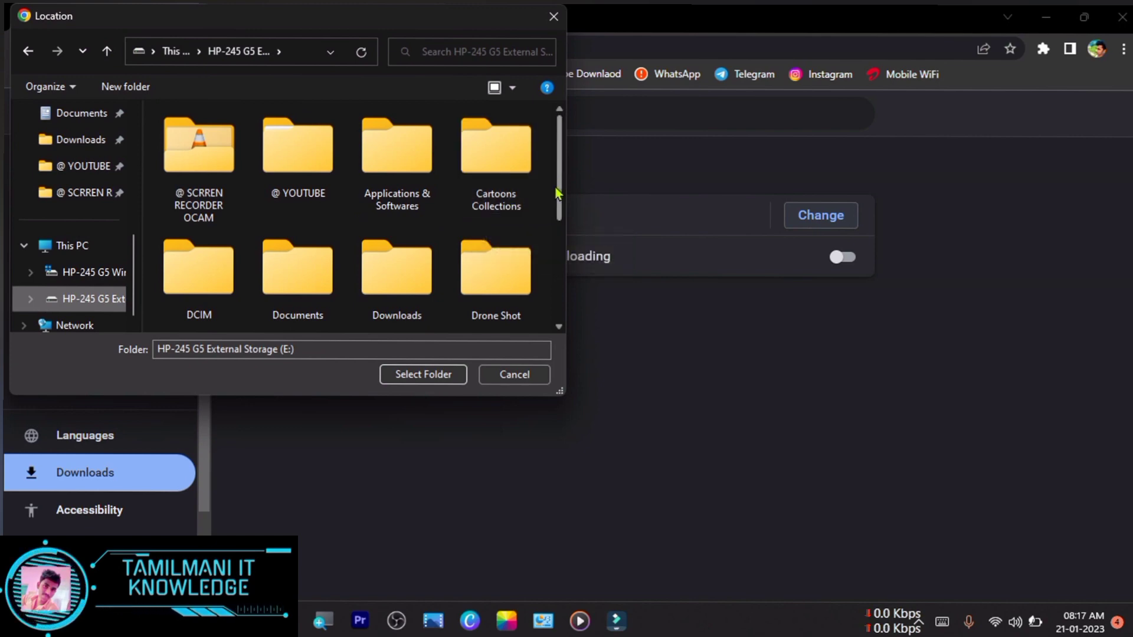
pyautogui.moveTo(557, 191)
pyautogui.mouseDown()
pyautogui.moveTo(554, 248)
pyautogui.moveTo(557, 189)
pyautogui.mouseUp()
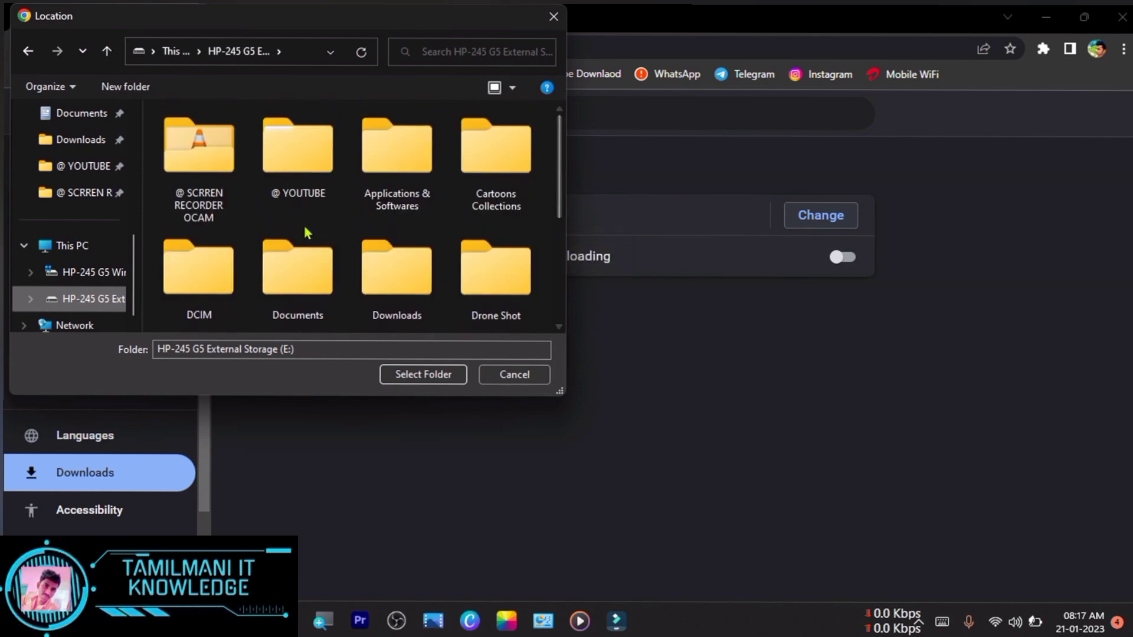